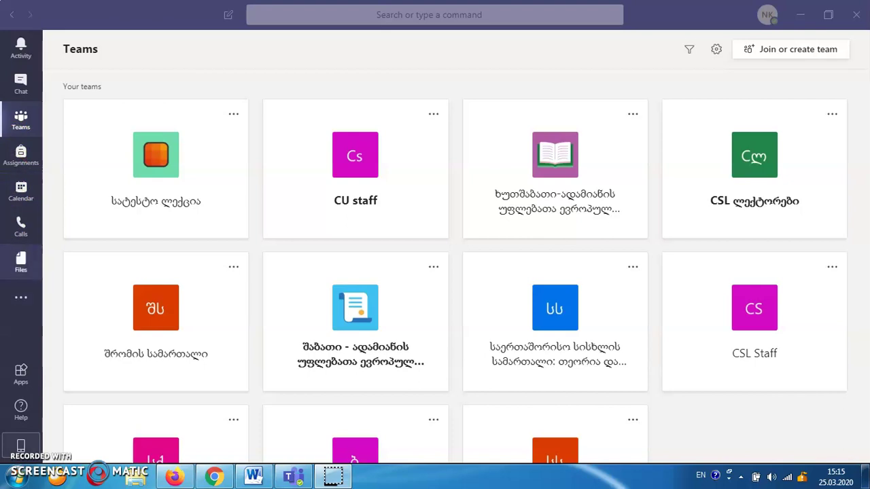
Open the assignments of the class "სისხლის სამართლის ზოგადი ნაწილი"
{"action": "left_click", "coordinate": [19, 165]}
{"action": "left_click", "coordinate": [19, 165]}
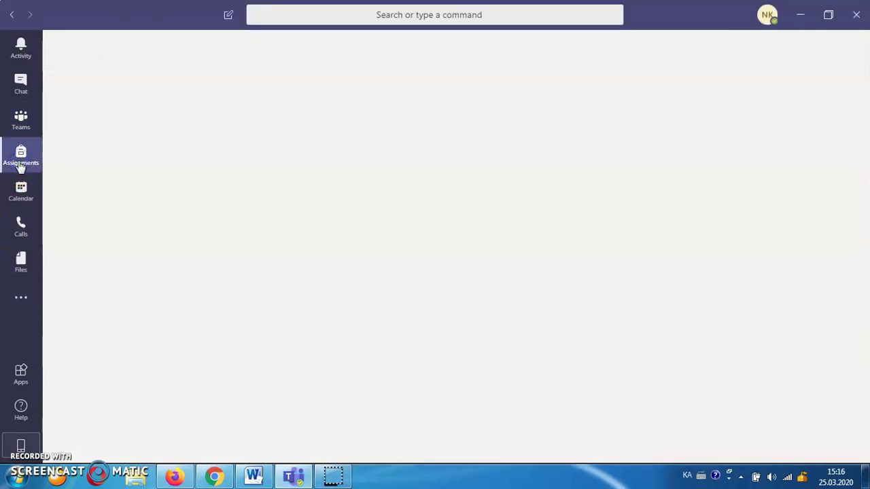
{"action": "left_click", "coordinate": [473, 190]}
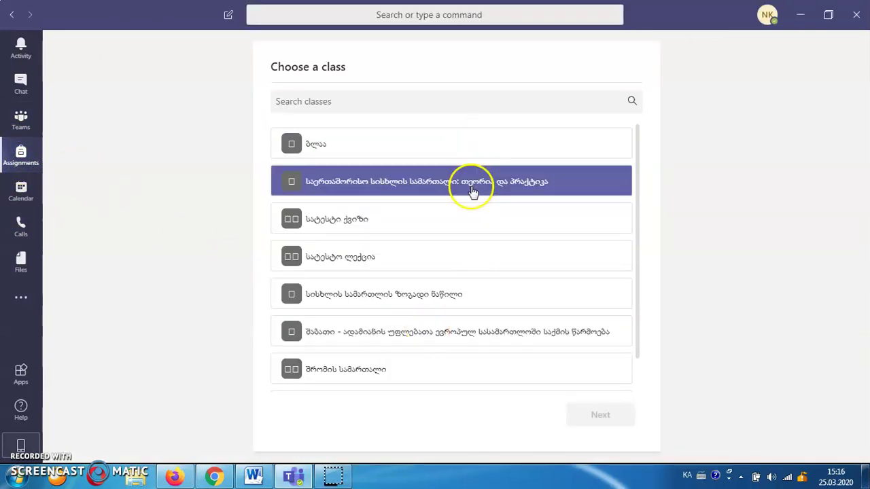
{"action": "left_click", "coordinate": [477, 299]}
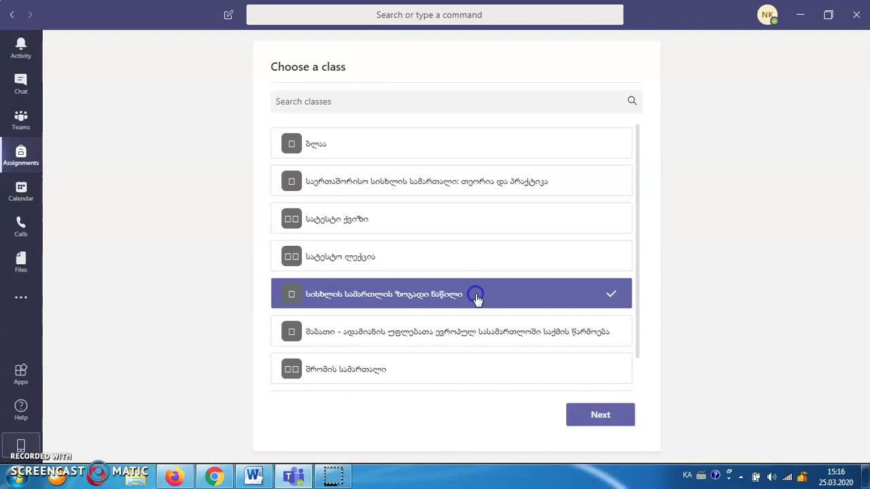
{"action": "left_click", "coordinate": [606, 418]}
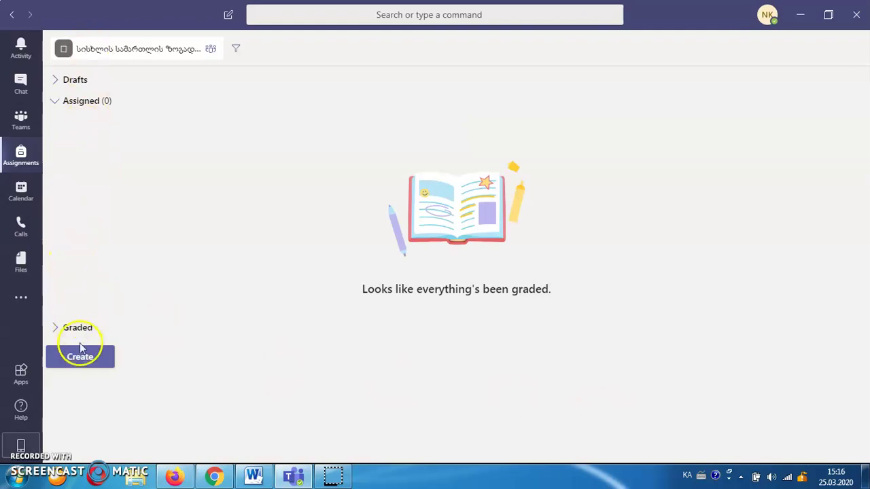
Start a new quiz assignment for the class and create a blank new quiz in Microsoft Forms for it
{"action": "left_click", "coordinate": [84, 359]}
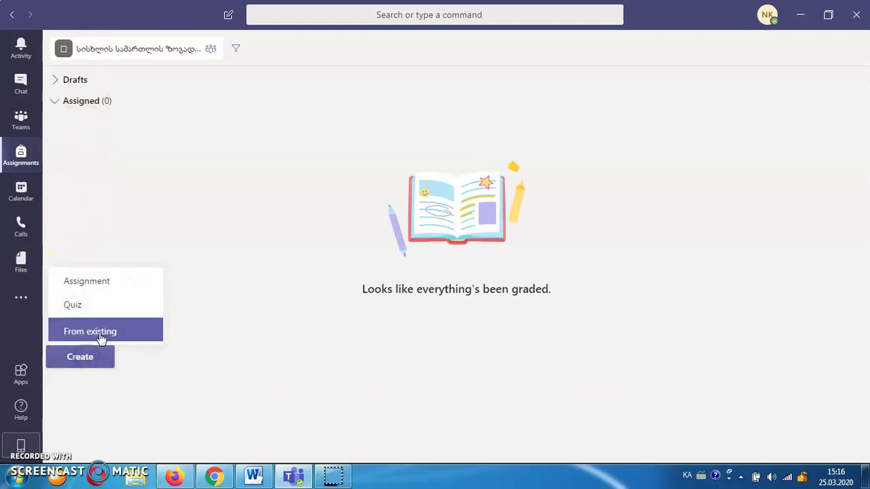
{"action": "left_click", "coordinate": [104, 305]}
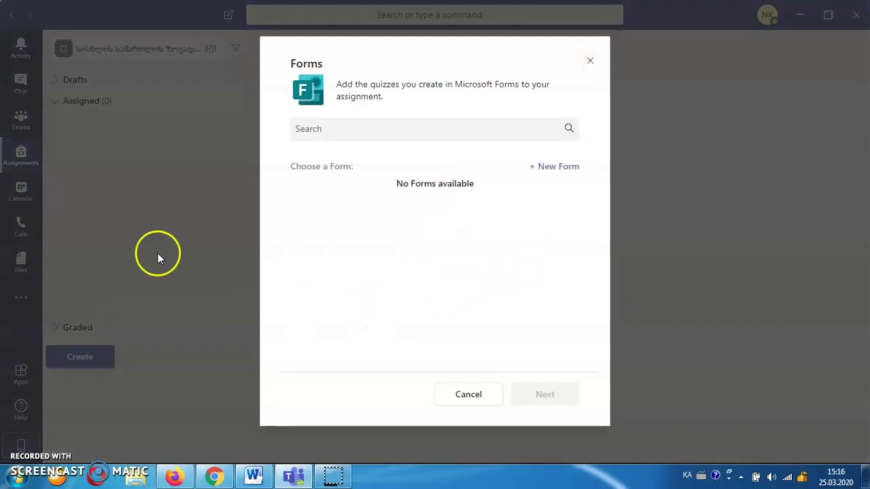
{"action": "left_click", "coordinate": [557, 172]}
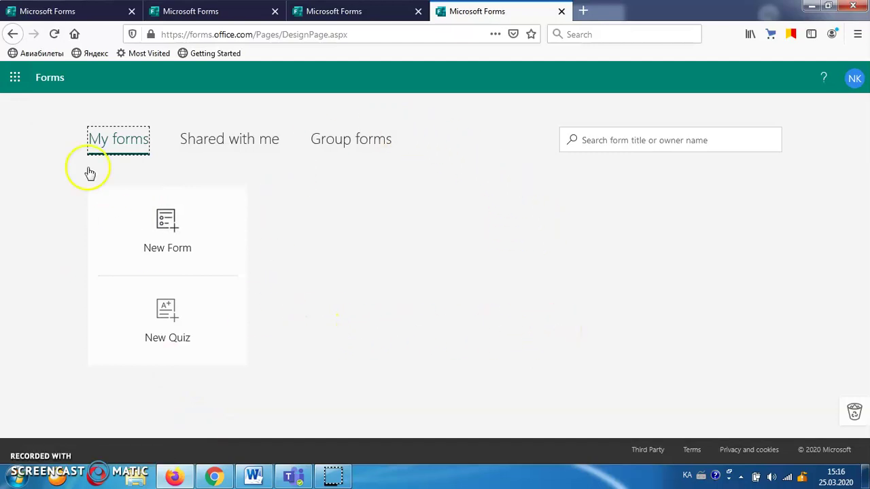
{"action": "left_click", "coordinate": [193, 314]}
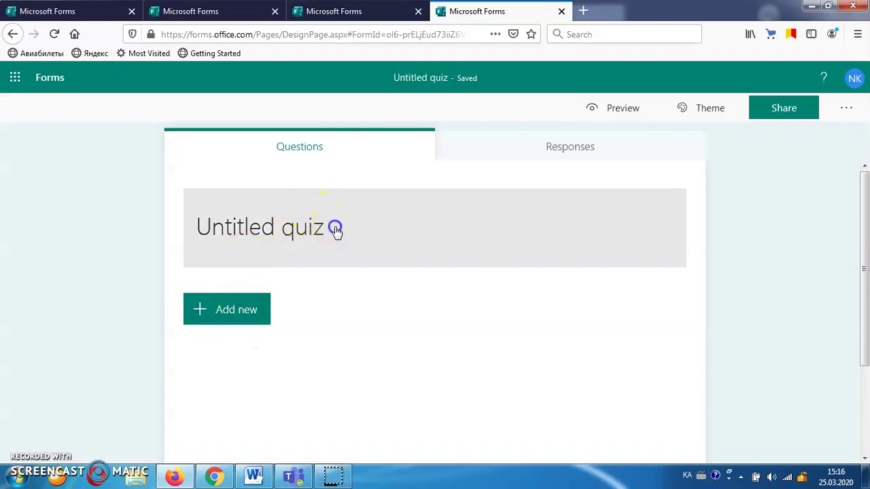
Title the quiz "გამოკითხვა 1" and leave its description empty
{"action": "left_click", "coordinate": [335, 229]}
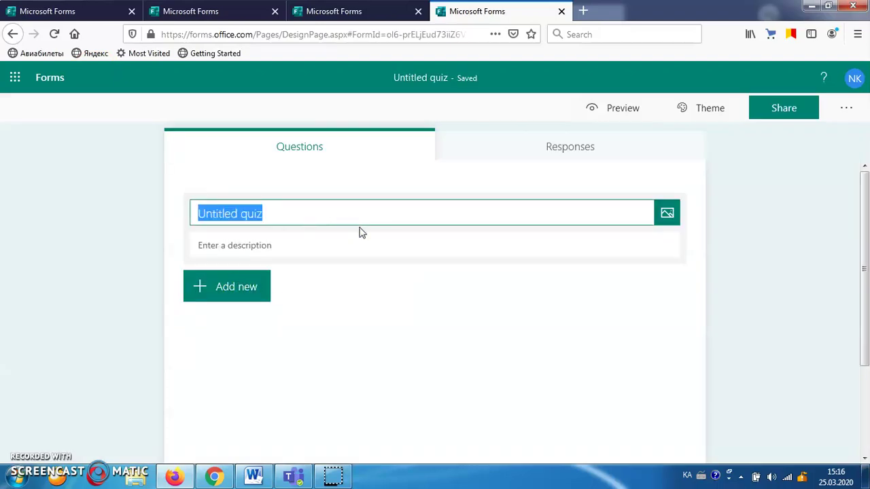
{"action": "type", "text": "გამო"}
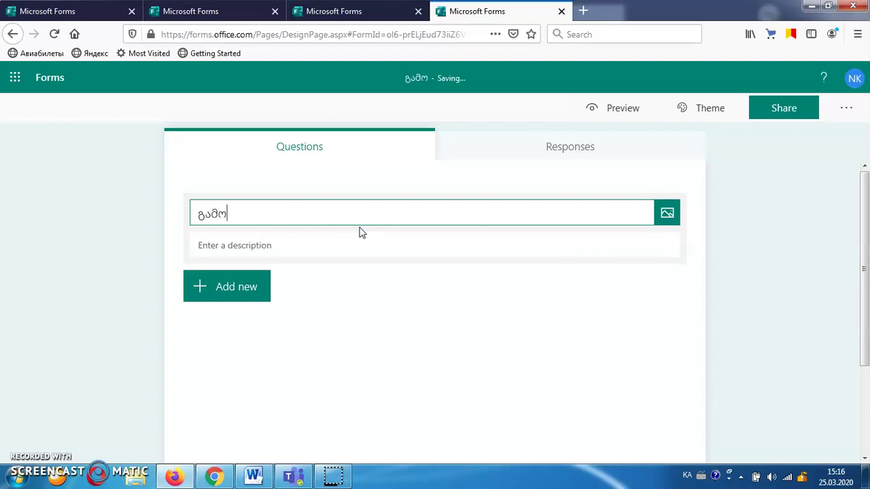
{"action": "type", "text": "კითხვა 1"}
{"action": "left_click", "coordinate": [252, 245]}
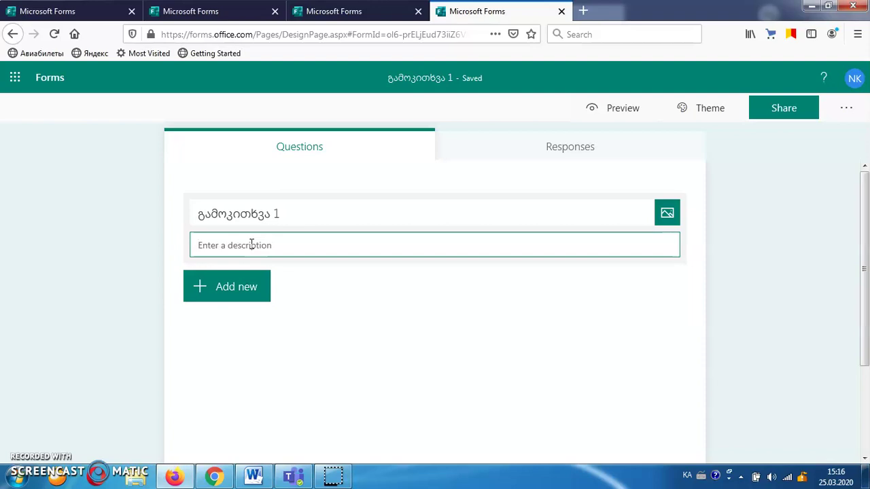
Add a choice question with the text "რამდენია 60-ის 60%?"
{"action": "left_click", "coordinate": [233, 288]}
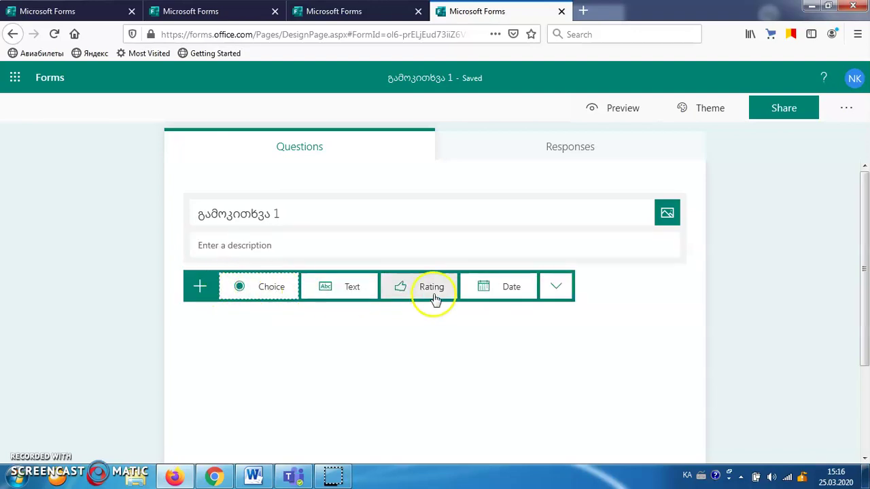
{"action": "left_click", "coordinate": [258, 286]}
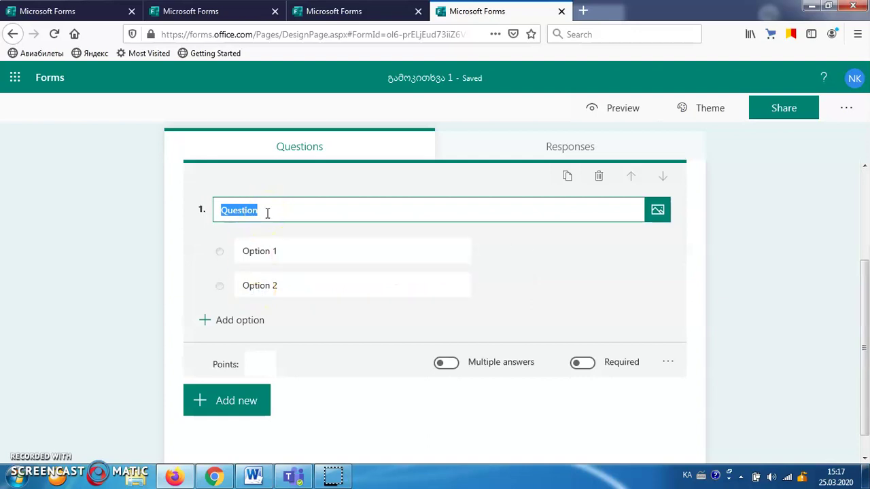
{"action": "type", "text": "რამდენია 50-ის 60"}
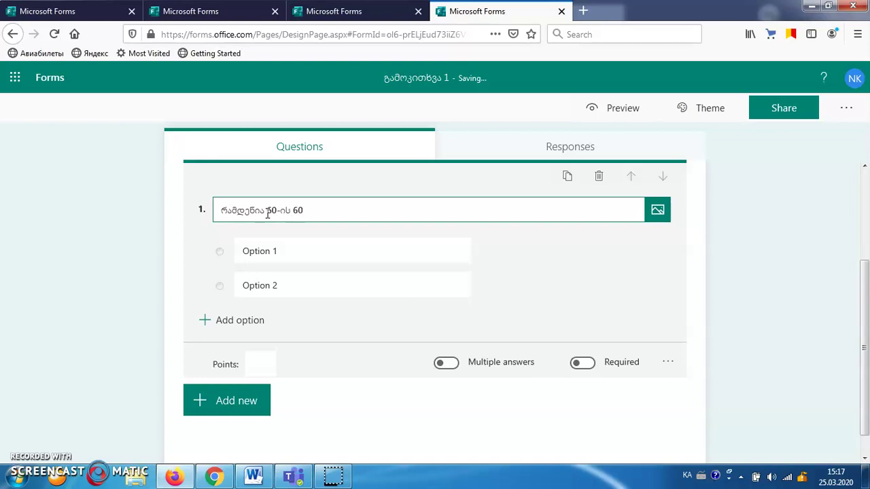
Enter 24 and 36 as the question's two answer options and mark 36 as the correct answer
{"action": "left_click", "coordinate": [266, 257]}
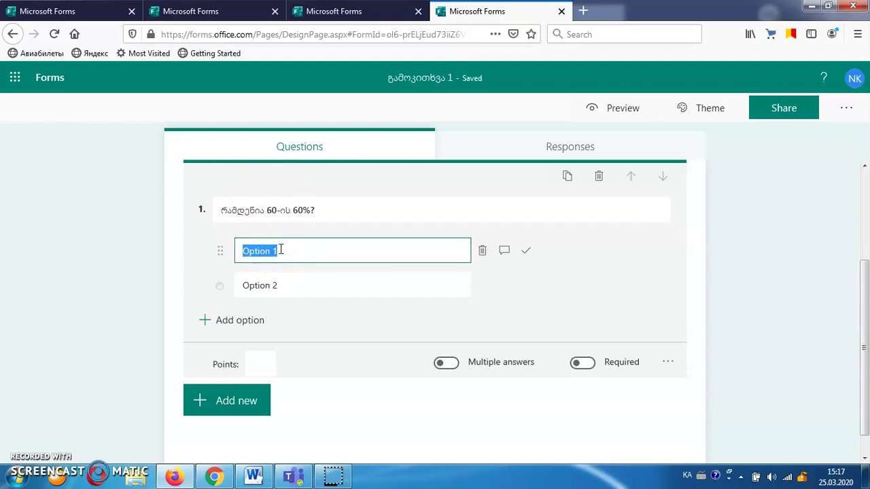
{"action": "type", "text": "2"}
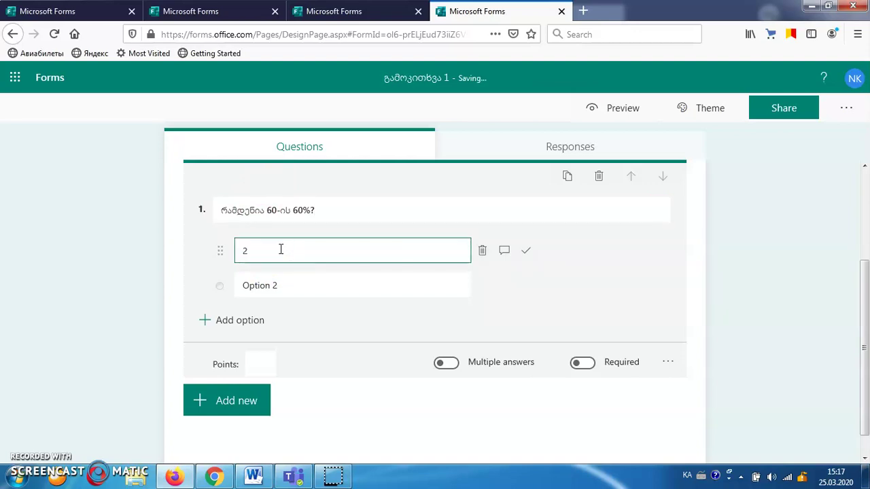
{"action": "type", "text": "4"}
{"action": "left_click", "coordinate": [278, 286]}
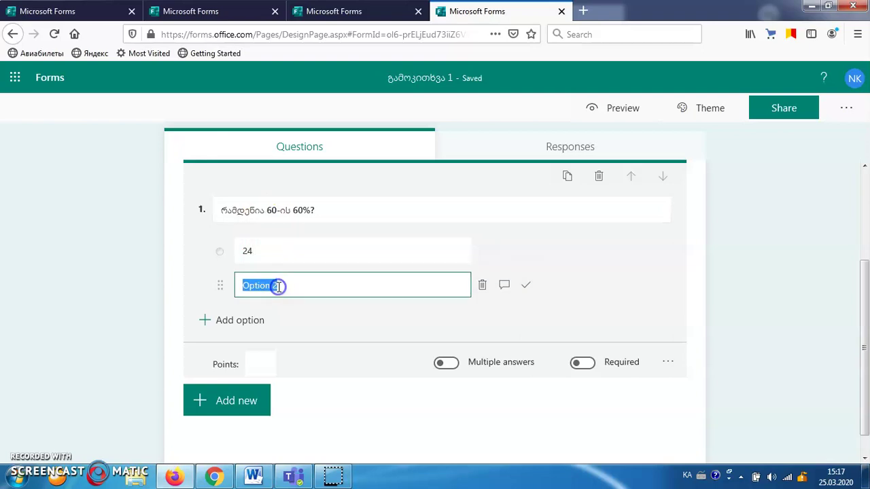
{"action": "type", "text": "36"}
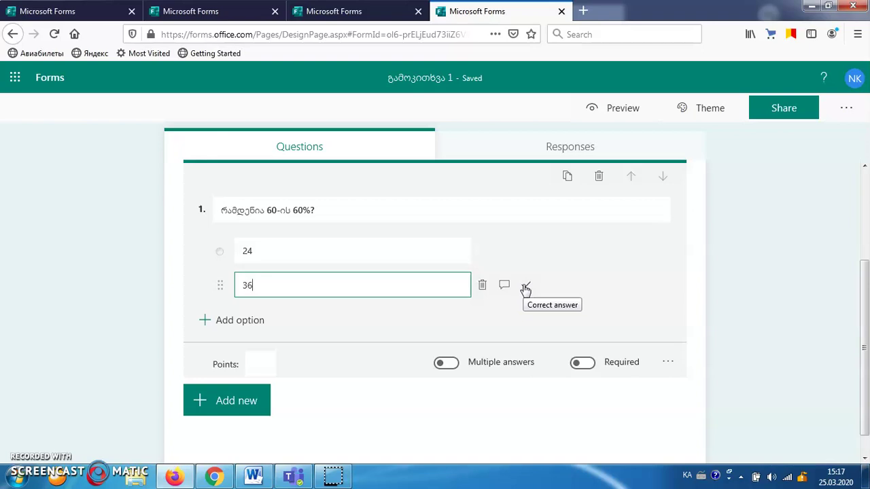
{"action": "left_click", "coordinate": [523, 286]}
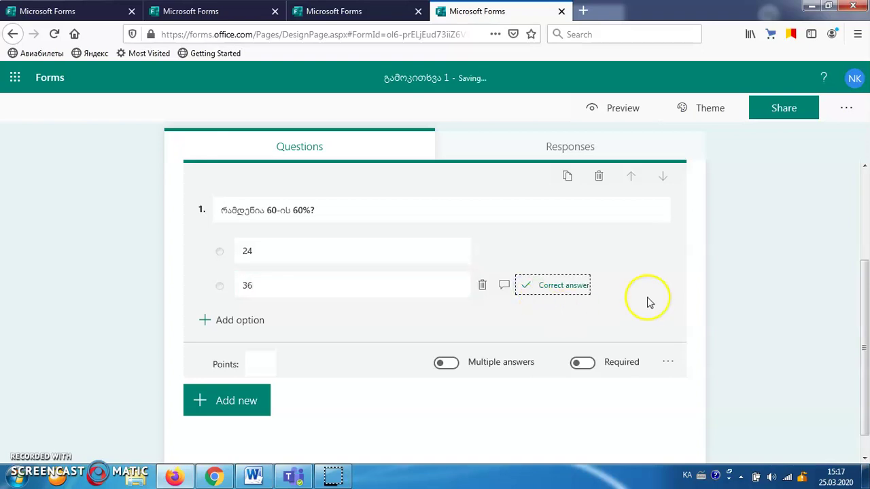
Delete the answer option 24 and add a new option 30 below 36
{"action": "left_click", "coordinate": [267, 252]}
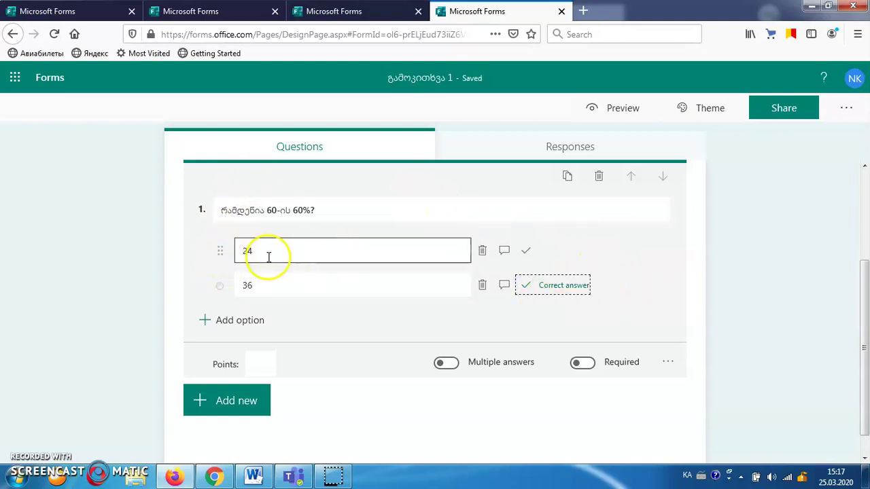
{"action": "left_click", "coordinate": [482, 252]}
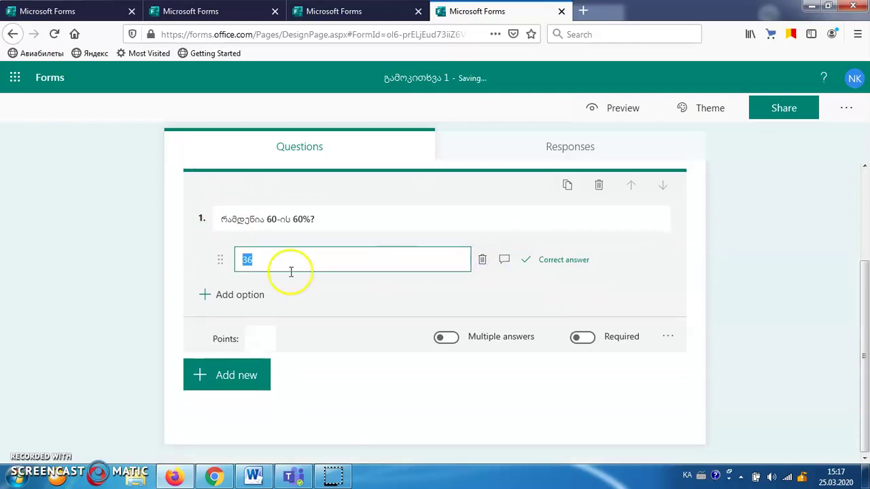
{"action": "left_click", "coordinate": [252, 295]}
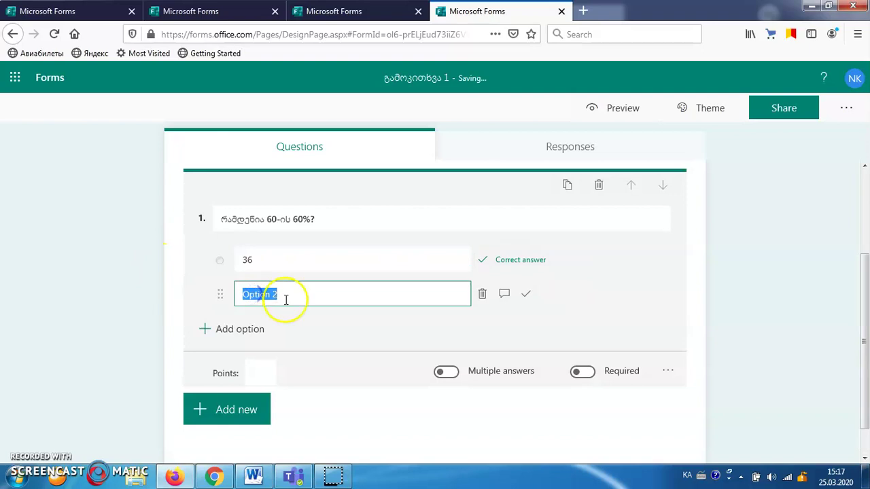
{"action": "type", "text": "30"}
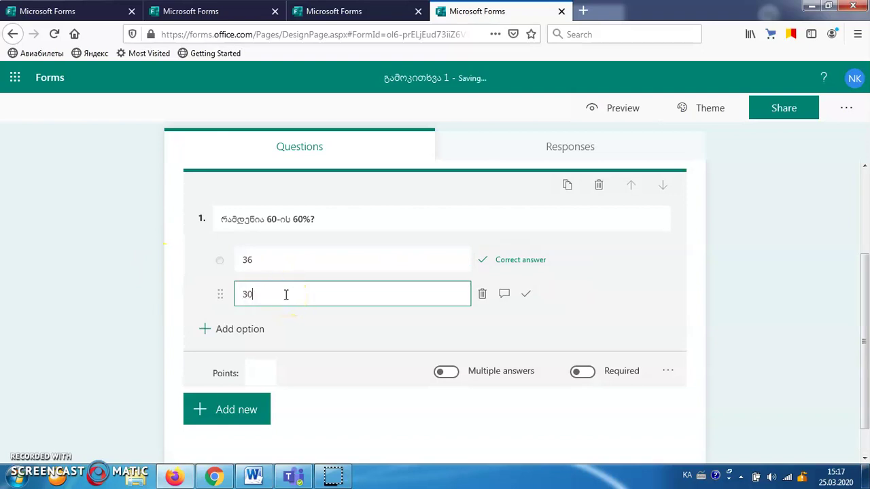
{"action": "left_click", "coordinate": [447, 330]}
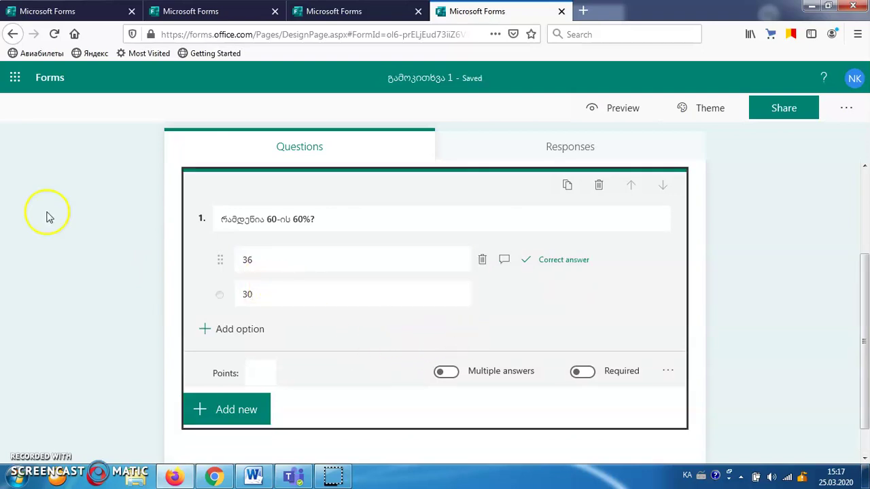
Add a respondent message to the answer option 36, keeping its default text
{"action": "left_click", "coordinate": [506, 259]}
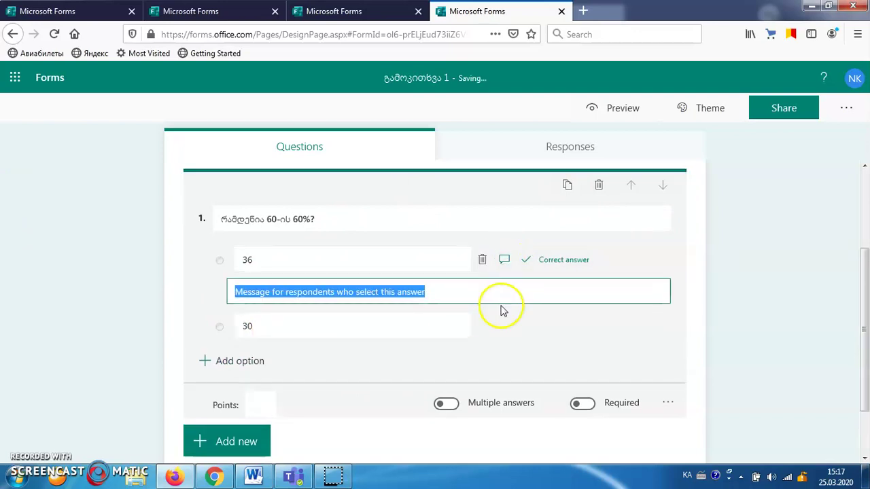
{"action": "left_click", "coordinate": [186, 311]}
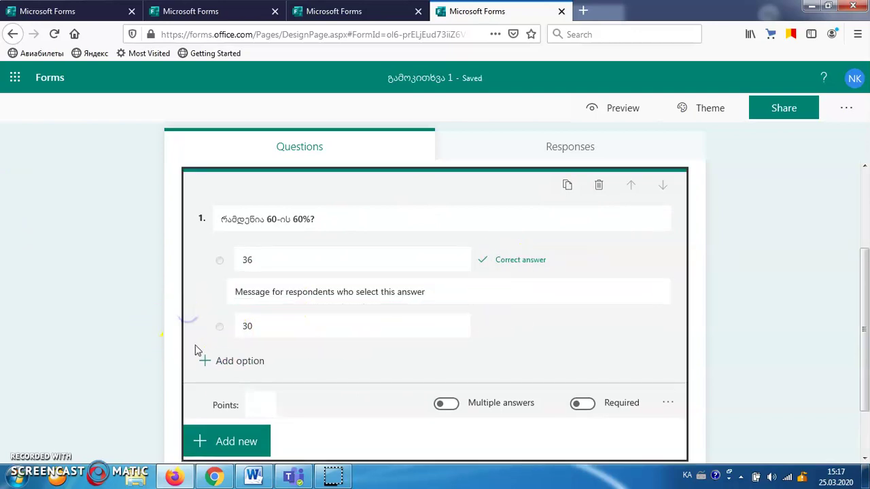
{"action": "scroll", "coordinate": [265, 373], "scroll_direction": "down", "scroll_amount": 2}
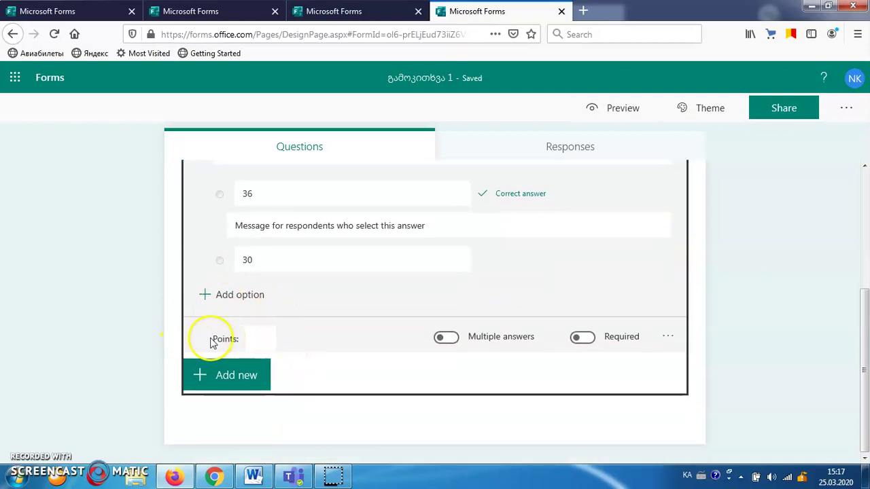
{"action": "left_click", "coordinate": [307, 344]}
Set the first question's points to 1, make it required, and view its additional settings
{"action": "left_click", "coordinate": [253, 413]}
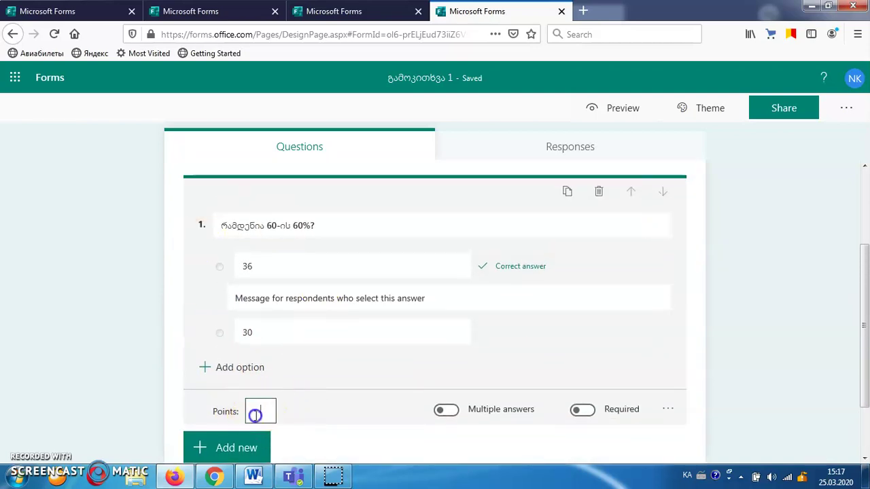
{"action": "type", "text": "1"}
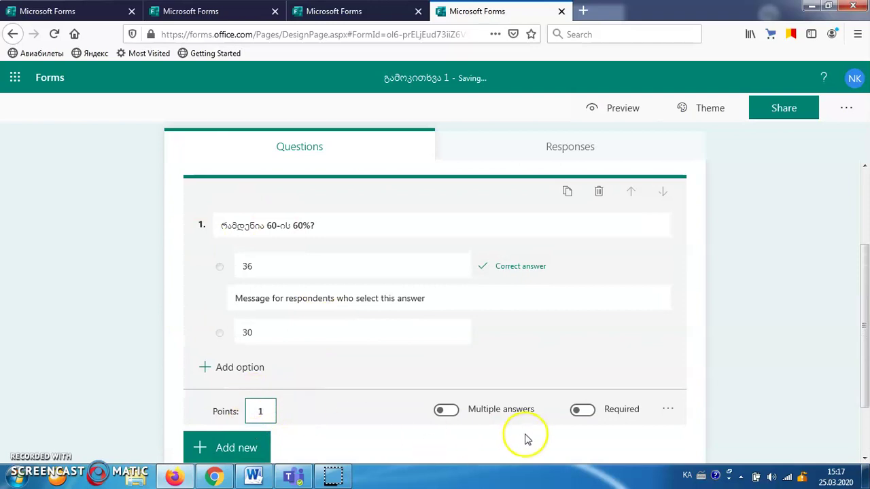
{"action": "left_click", "coordinate": [582, 410]}
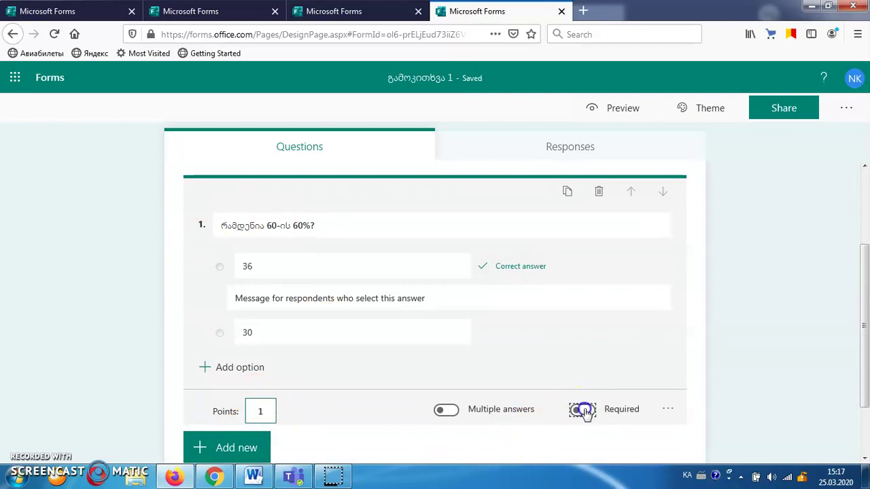
{"action": "left_click", "coordinate": [670, 409]}
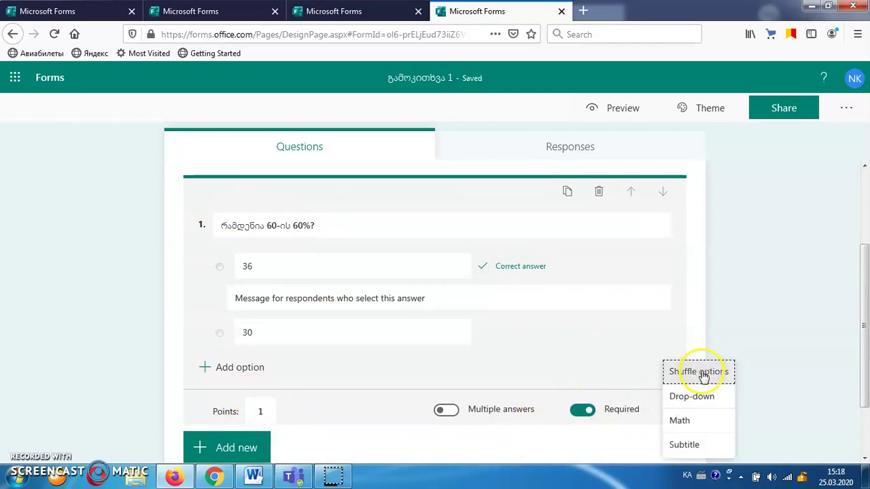
{"action": "scroll", "coordinate": [482, 410], "scroll_direction": "down", "scroll_amount": 2}
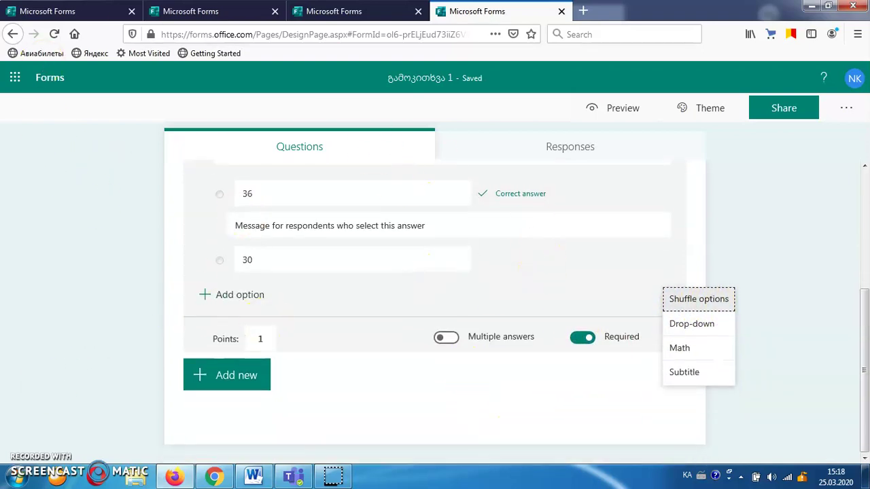
Add a text question reading "ჭიქა ნახევრად სავსეა თუ ნახევრად ცარიელი? პასუხი დაასაბუთეთ" as the quiz's second question
{"action": "left_click", "coordinate": [243, 381]}
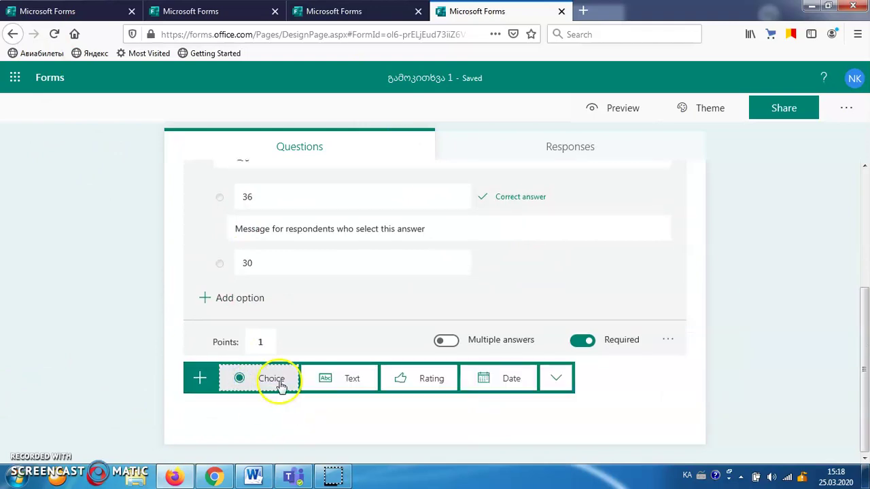
{"action": "left_click", "coordinate": [326, 382]}
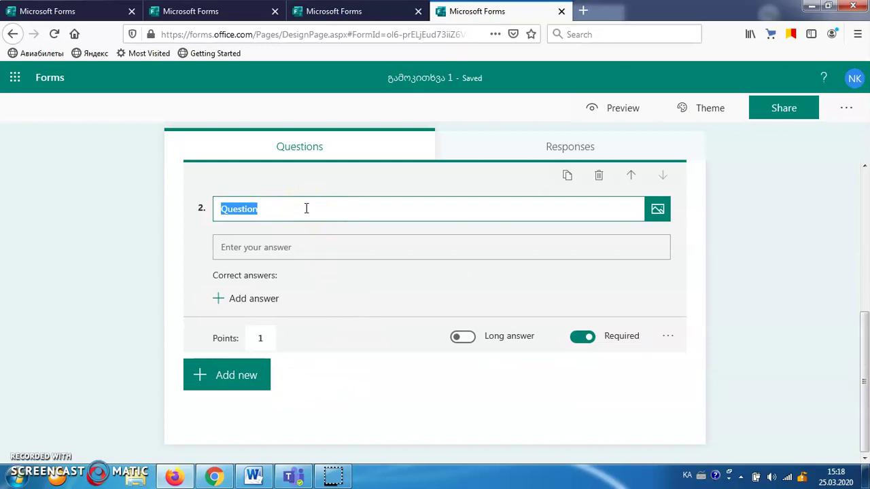
{"action": "type", "text": "ვსეა"}
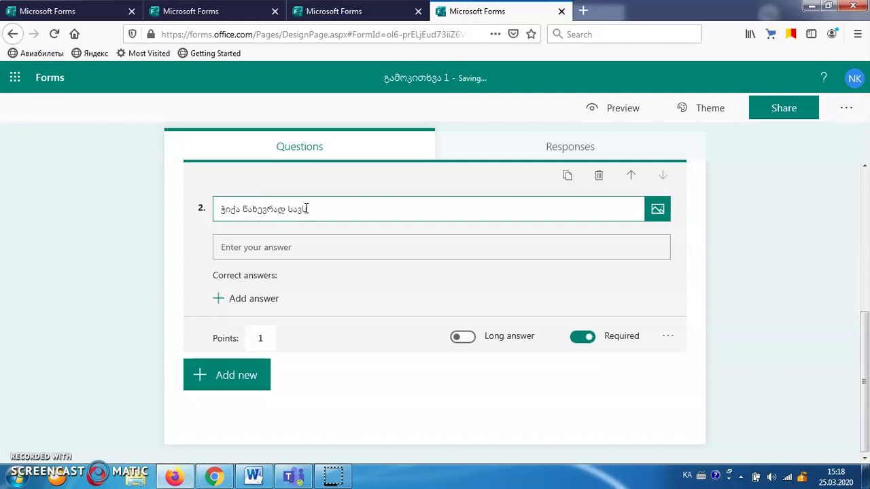
{"action": "type", "text": " თუ ნახევრად ცარიელი? პასუხი დაა"}
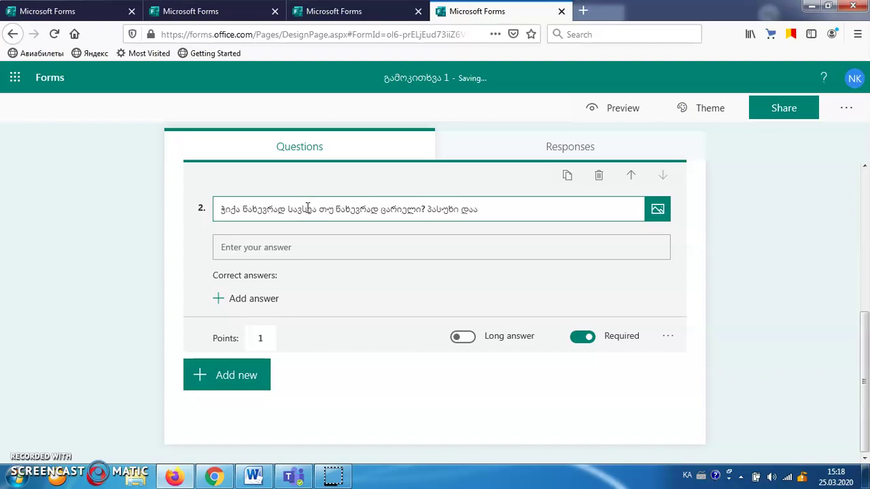
{"action": "type", "text": "ბუთეთ"}
{"action": "left_click", "coordinate": [243, 249]}
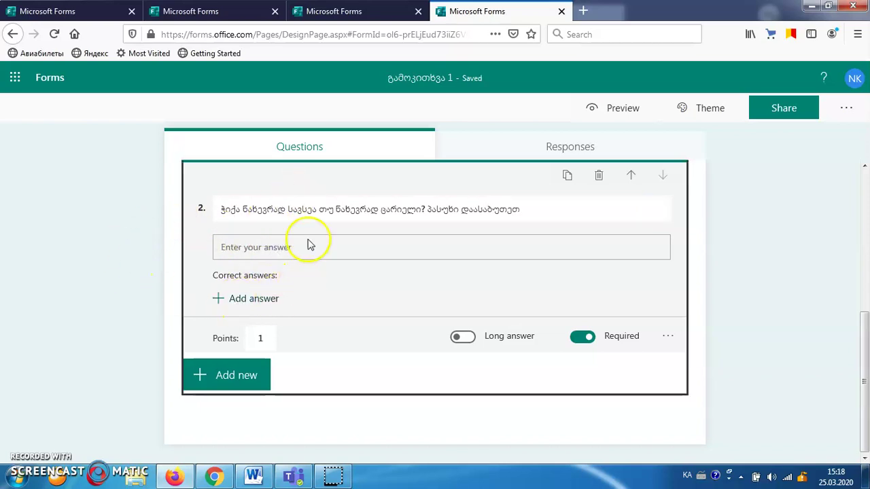
Allow a long answer for the second question and set its points to 3
{"action": "left_click", "coordinate": [462, 339]}
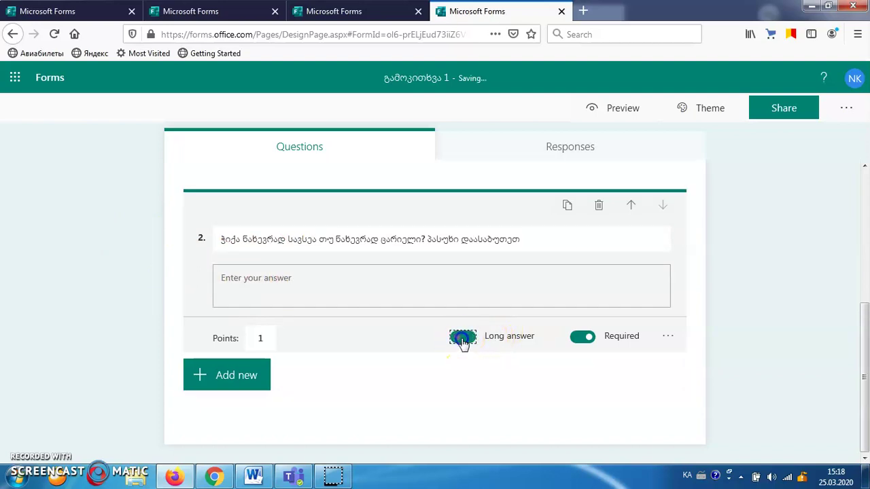
{"action": "left_click", "coordinate": [261, 337]}
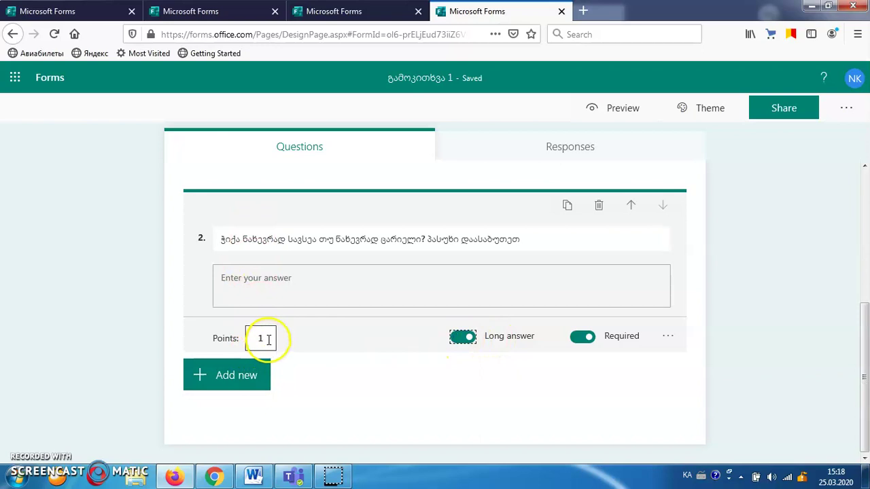
{"action": "double_click", "coordinate": [256, 339]}
{"action": "type", "text": "3"}
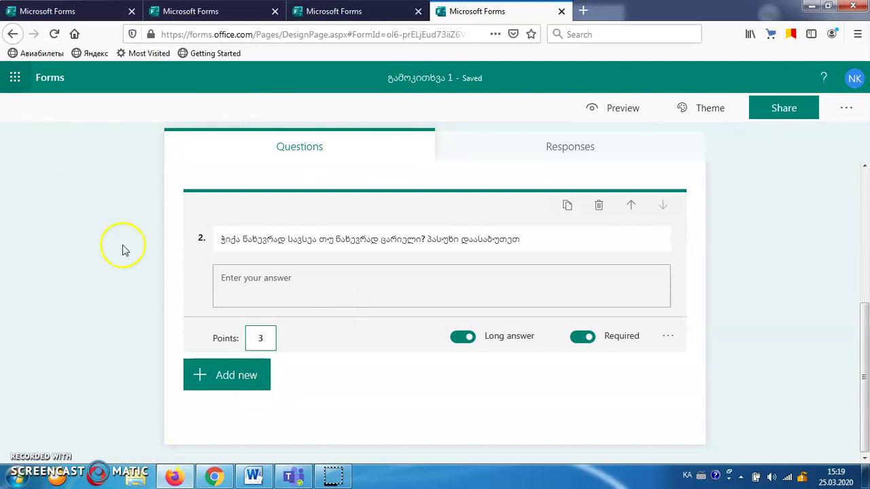
{"action": "scroll", "coordinate": [316, 243], "scroll_direction": "up", "scroll_amount": 2}
{"action": "scroll", "coordinate": [298, 211], "scroll_direction": "up", "scroll_amount": 4}
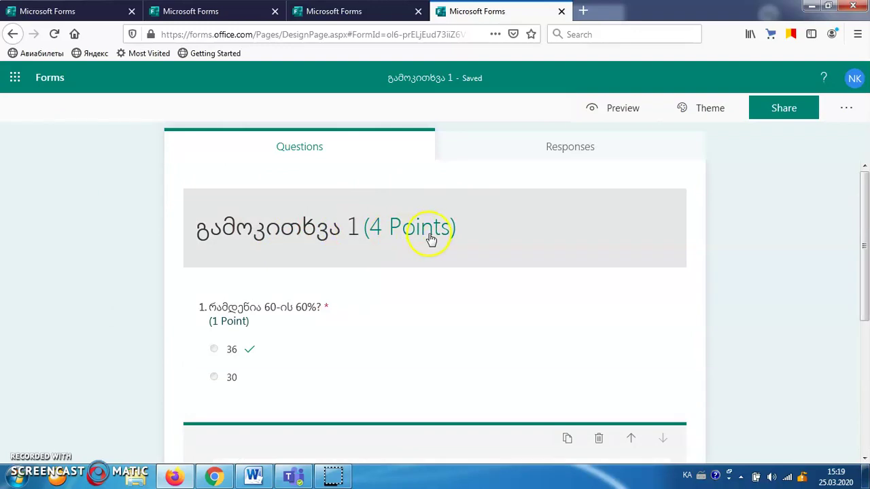
{"action": "scroll", "coordinate": [76, 181], "scroll_direction": "down", "scroll_amount": 5}
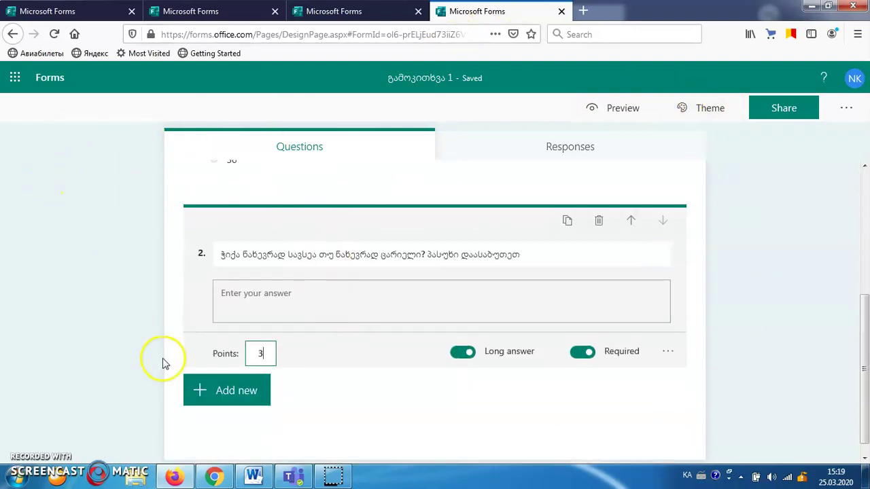
Switch to Microsoft Teams and open the assignments of the class team სისხლის სამართლის ზოგადი ნაწილი
{"action": "left_click", "coordinate": [296, 478]}
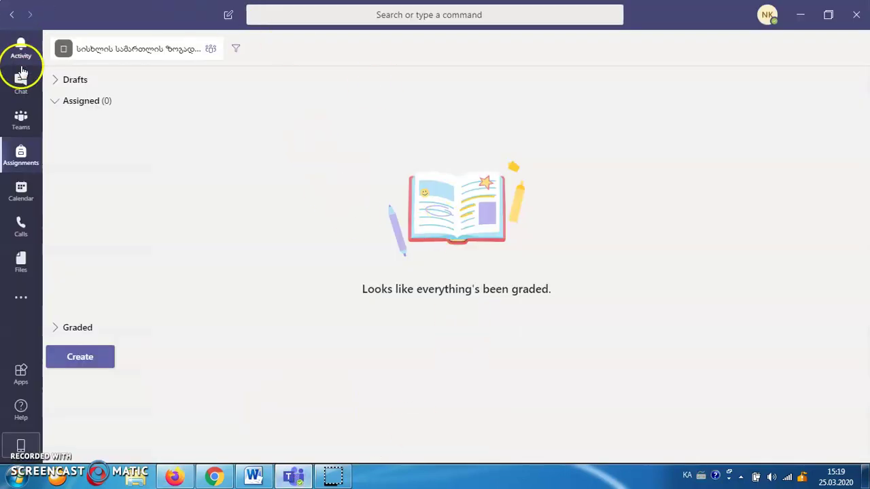
{"action": "left_click", "coordinate": [21, 123]}
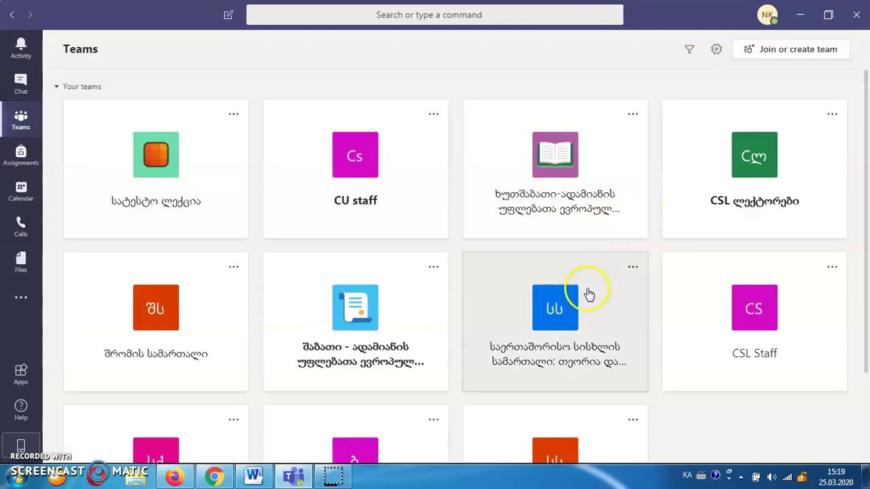
{"action": "scroll", "coordinate": [567, 306], "scroll_direction": "down", "scroll_amount": 3}
{"action": "left_click", "coordinate": [562, 368]}
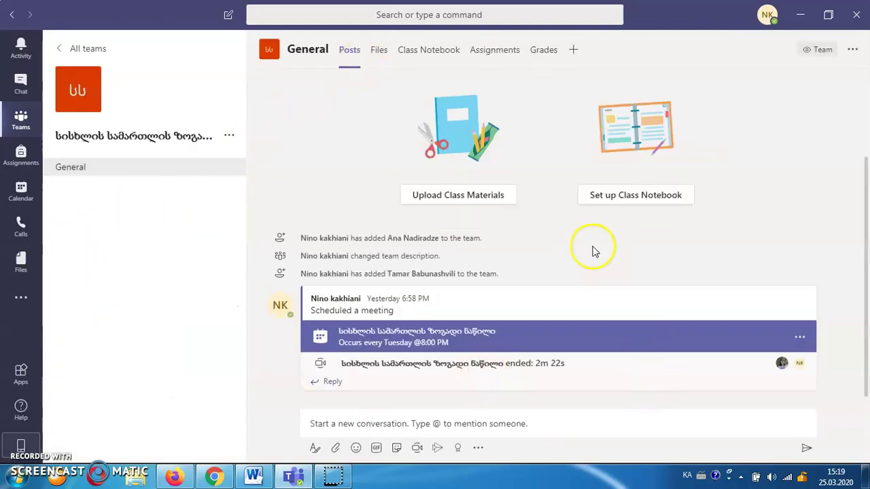
{"action": "left_click", "coordinate": [493, 53]}
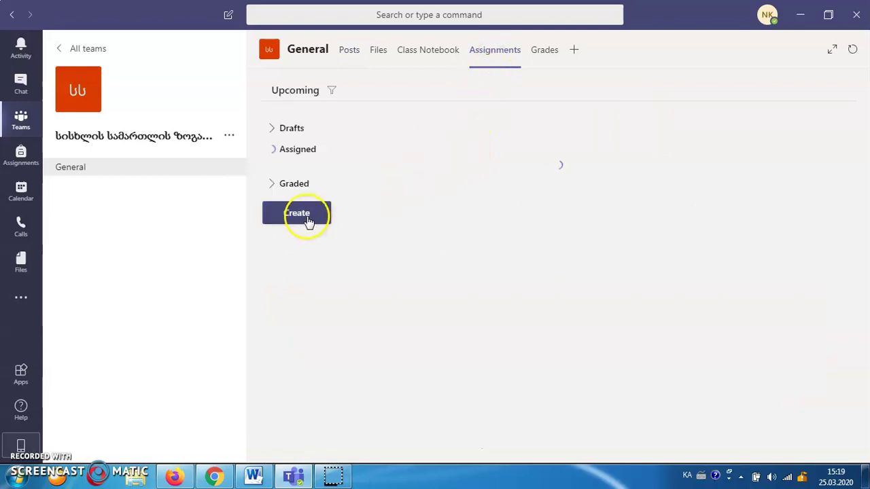
Create a quiz assignment for the class from the existing form გამოკითხვა 1
{"action": "left_click", "coordinate": [295, 405]}
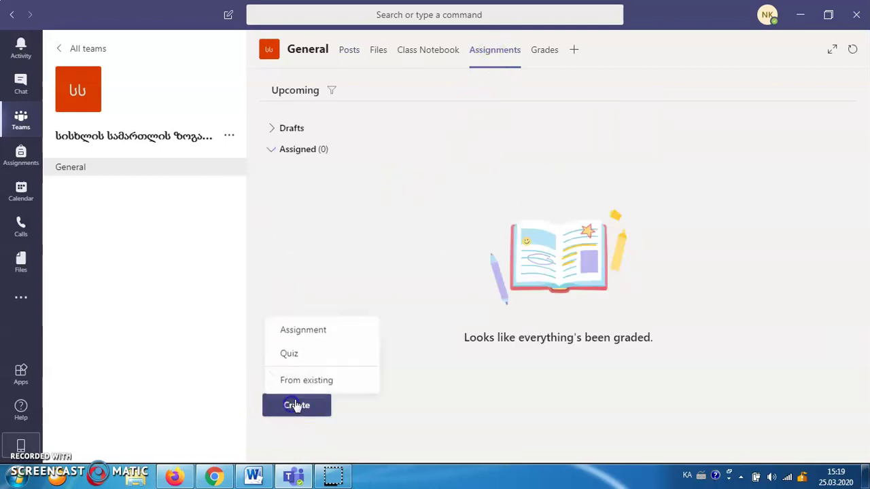
{"action": "left_click", "coordinate": [304, 356]}
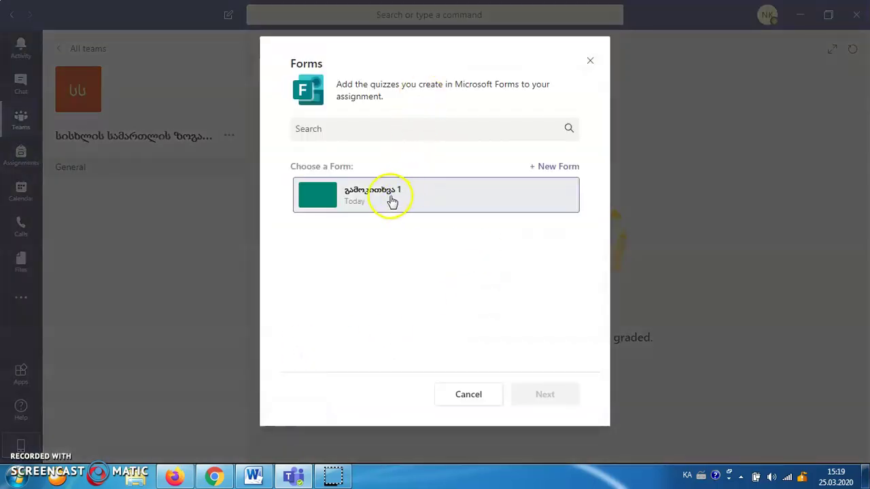
{"action": "left_click", "coordinate": [389, 195]}
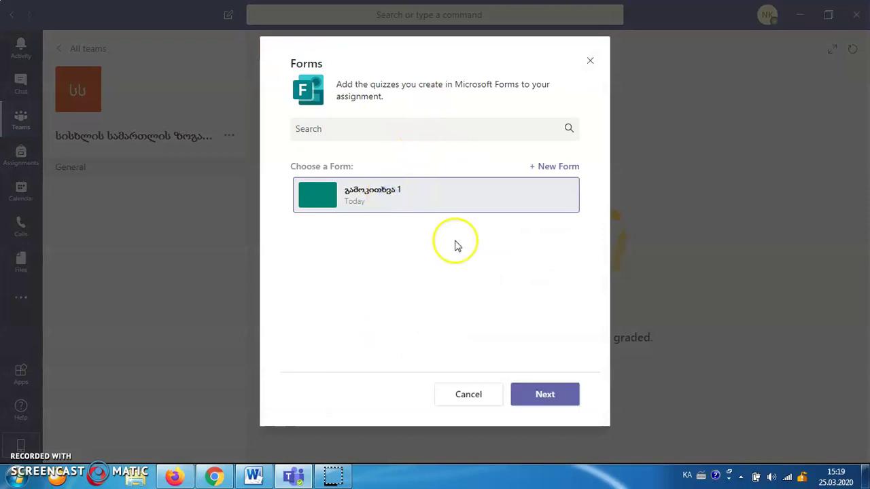
{"action": "left_click", "coordinate": [548, 396]}
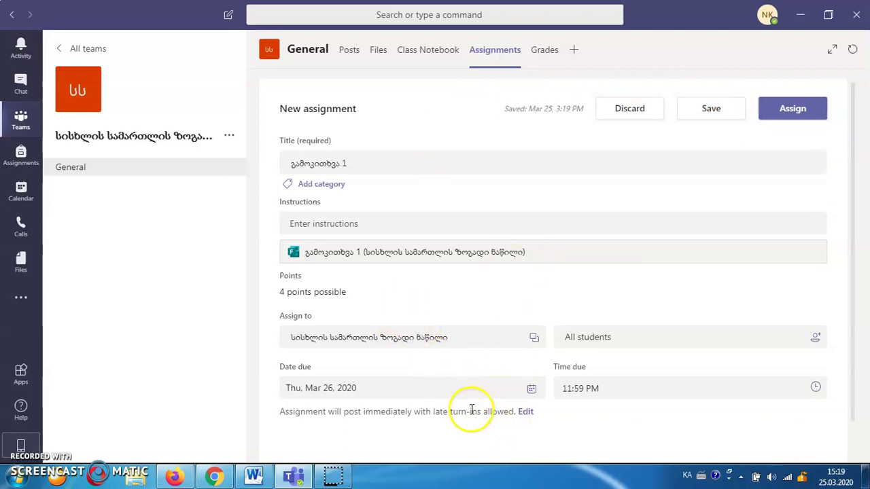
Edit the assignment timeline to post the quiz on Thu, Mar 26, 2020 at 6:00 PM
{"action": "left_click", "coordinate": [524, 412]}
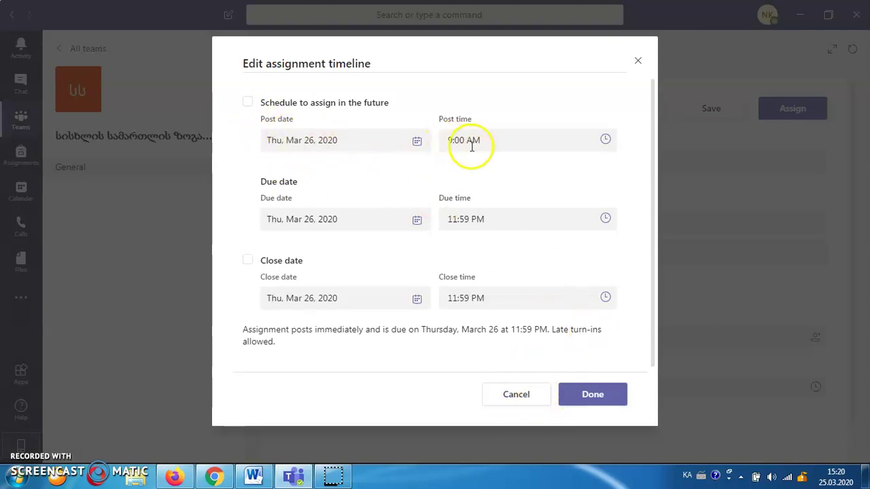
{"action": "left_click", "coordinate": [605, 141]}
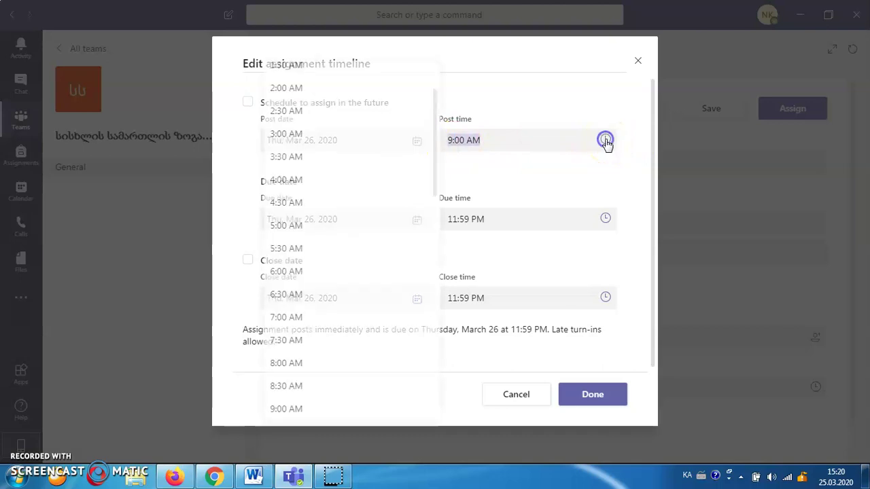
{"action": "left_click", "coordinate": [614, 149]}
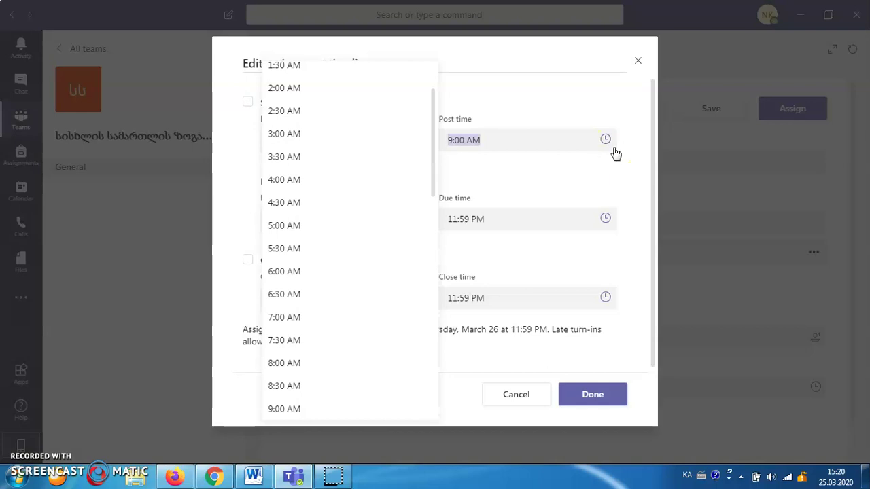
{"action": "scroll", "coordinate": [411, 252], "scroll_direction": "down", "scroll_amount": 3}
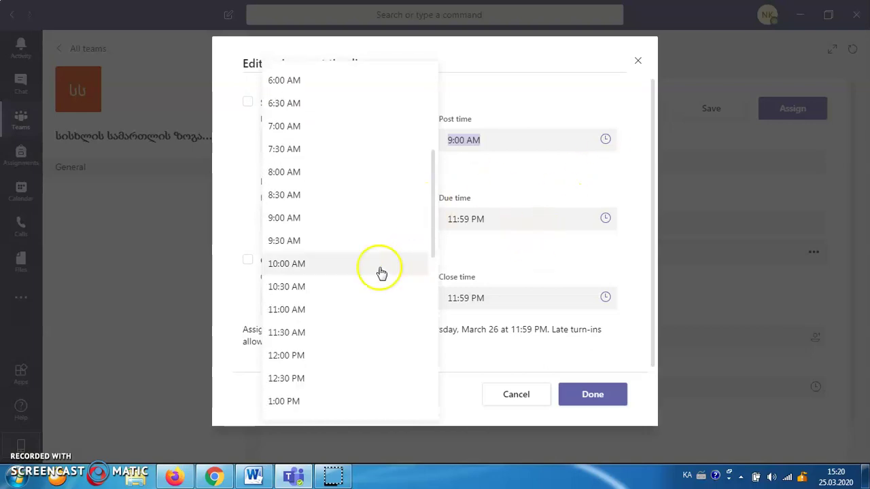
{"action": "scroll", "coordinate": [317, 360], "scroll_direction": "down", "scroll_amount": 2}
{"action": "scroll", "coordinate": [317, 365], "scroll_direction": "down", "scroll_amount": 3}
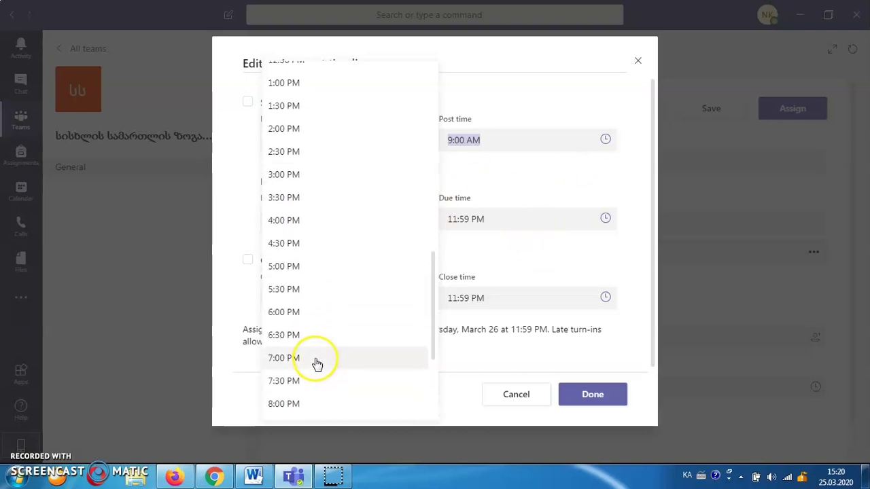
{"action": "left_click", "coordinate": [303, 313]}
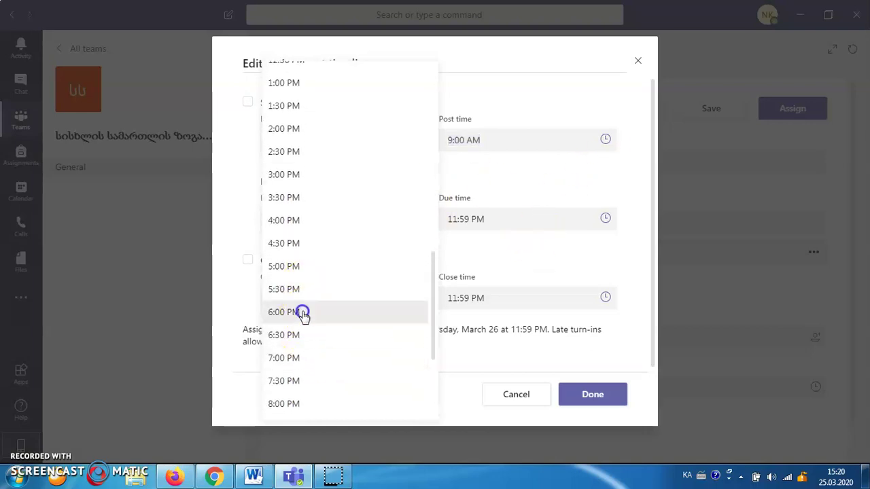
Set the assignment's due time to 7:00 PM and its close time to 8:00 PM, and apply the timeline
{"action": "left_click", "coordinate": [605, 218]}
{"action": "left_click", "coordinate": [305, 179]}
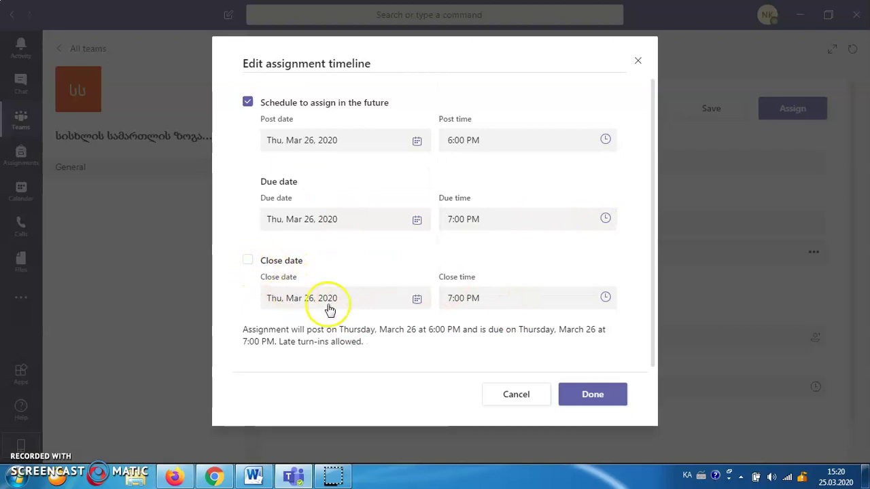
{"action": "left_click", "coordinate": [604, 297]}
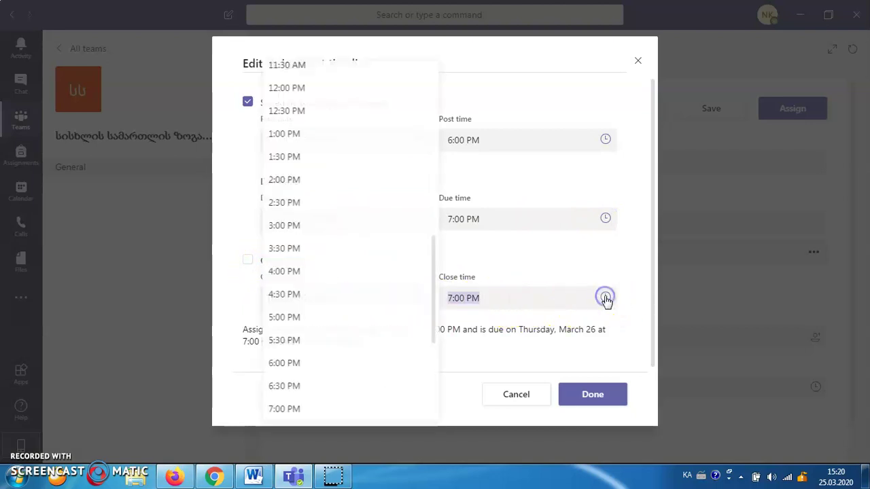
{"action": "scroll", "coordinate": [290, 364], "scroll_direction": "down", "scroll_amount": 1}
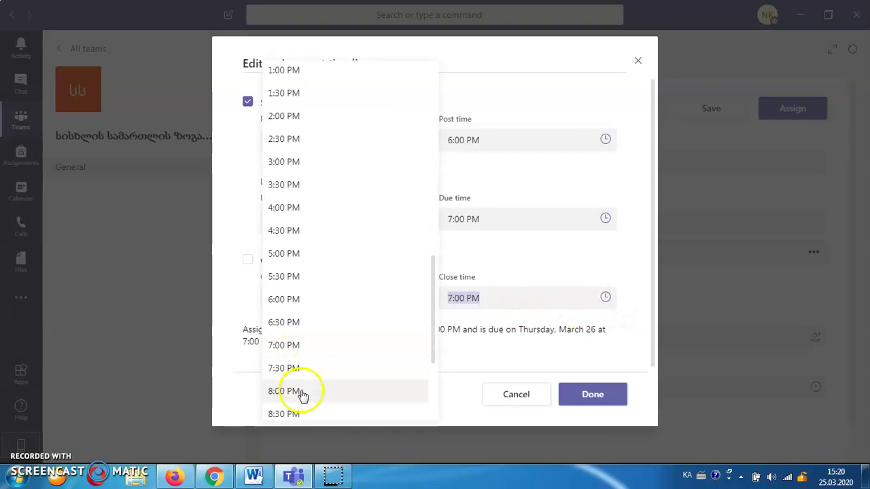
{"action": "left_click", "coordinate": [304, 392]}
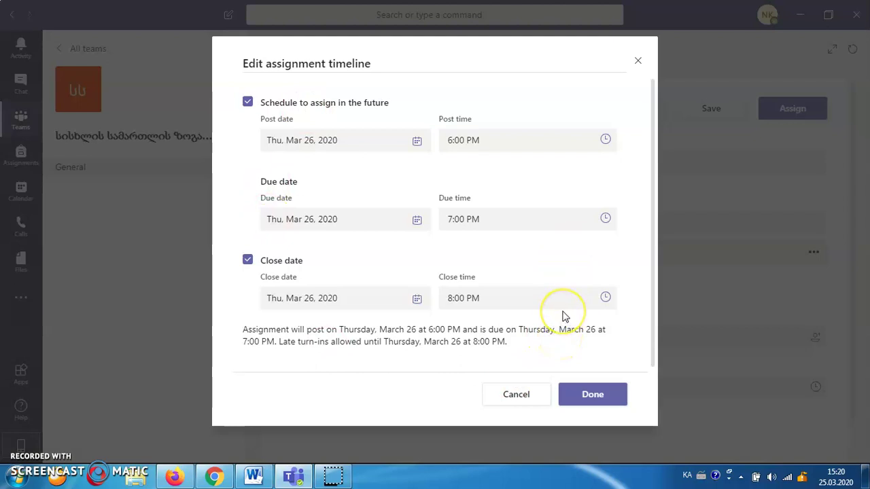
{"action": "left_click", "coordinate": [476, 297]}
{"action": "left_click_drag", "start_coordinate": [475, 297], "coordinate": [458, 298]}
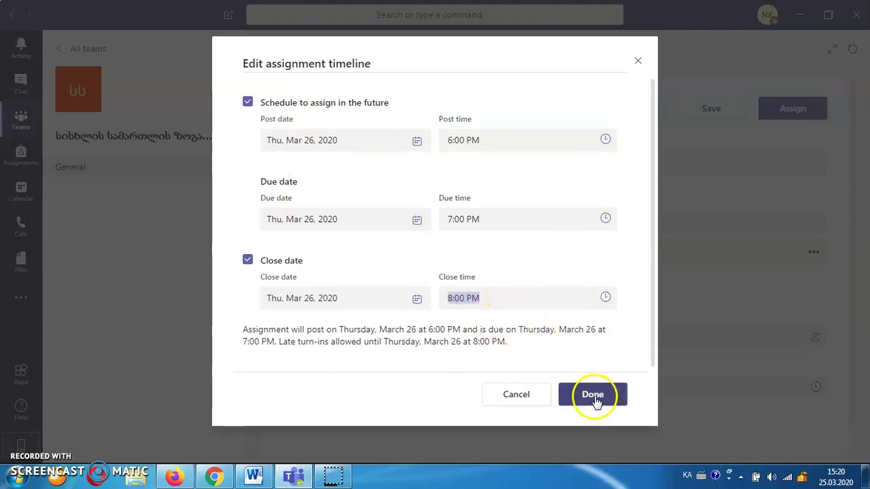
{"action": "left_click", "coordinate": [478, 360]}
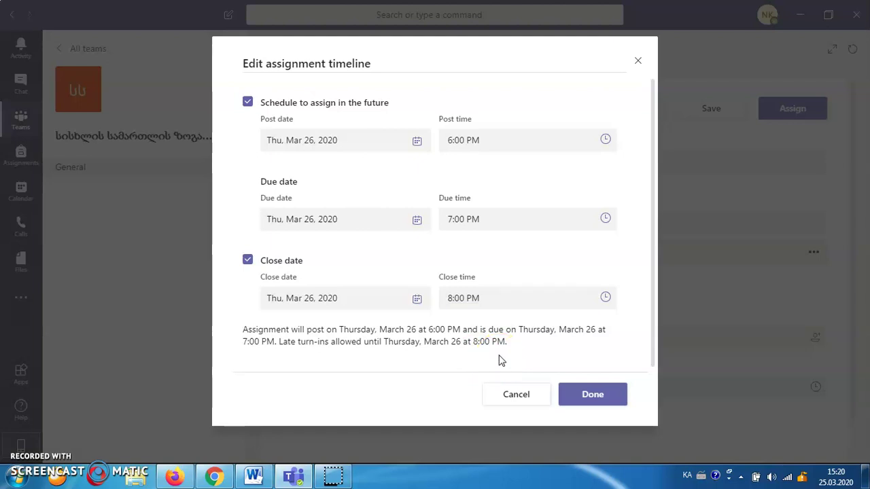
{"action": "left_click", "coordinate": [589, 394]}
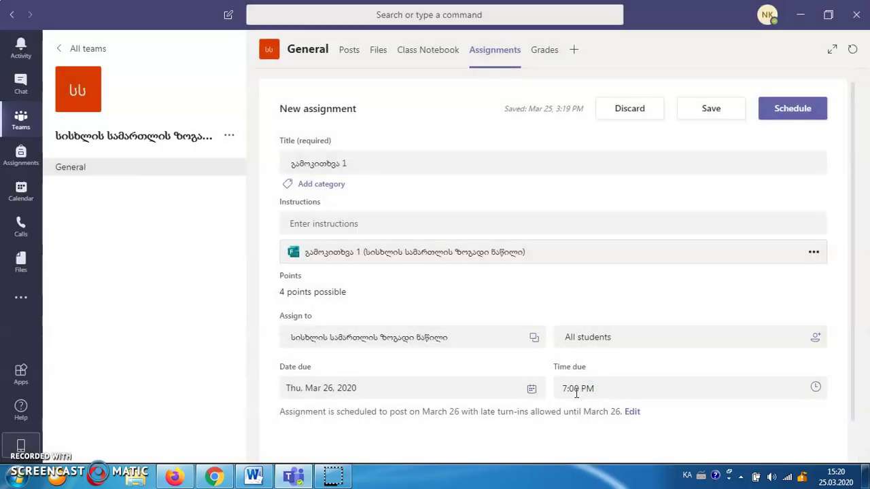
Schedule the quiz assignment for all students and view the posts in the class's General channel
{"action": "left_click", "coordinate": [800, 110]}
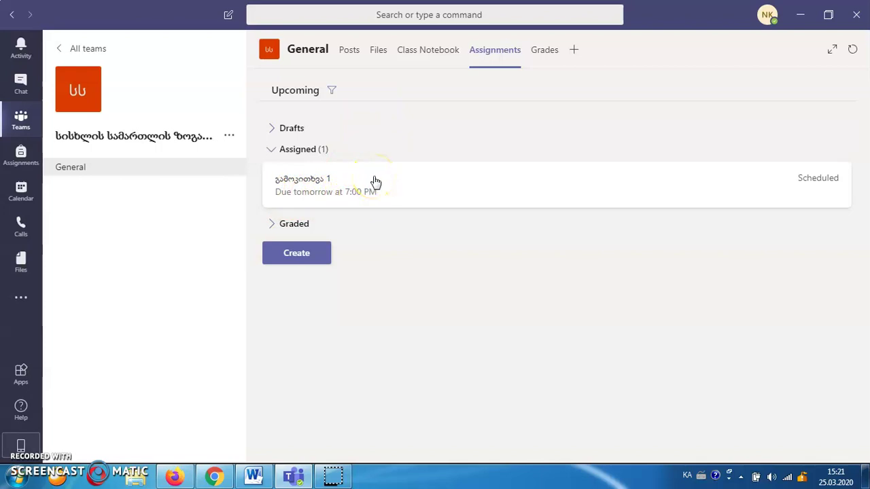
{"action": "left_click", "coordinate": [349, 51]}
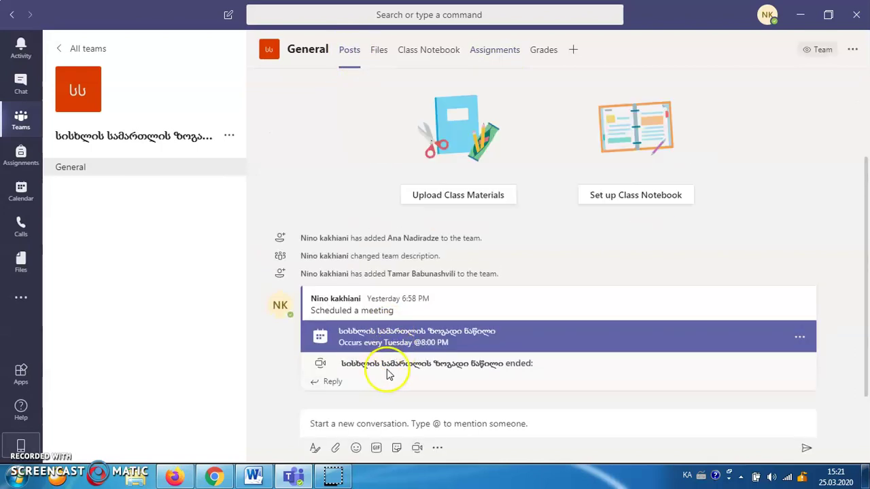
{"action": "left_click", "coordinate": [317, 401]}
{"action": "left_click", "coordinate": [574, 403]}
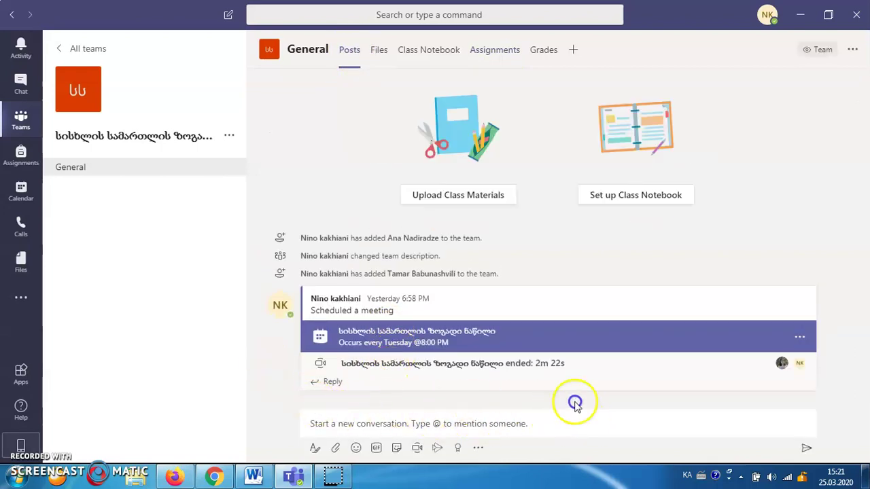